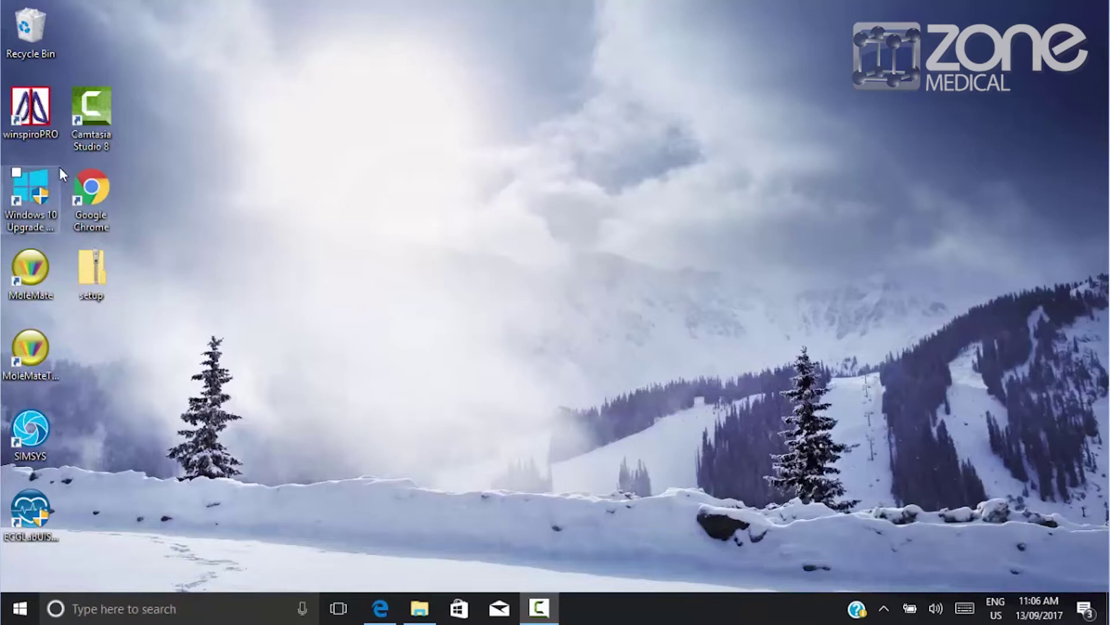
Launch winspiroPRO and set cm/kg, disposable turbine and ATS/ERS predicted values from ERS (ECCS) / Knudson.
double_click(38, 113)
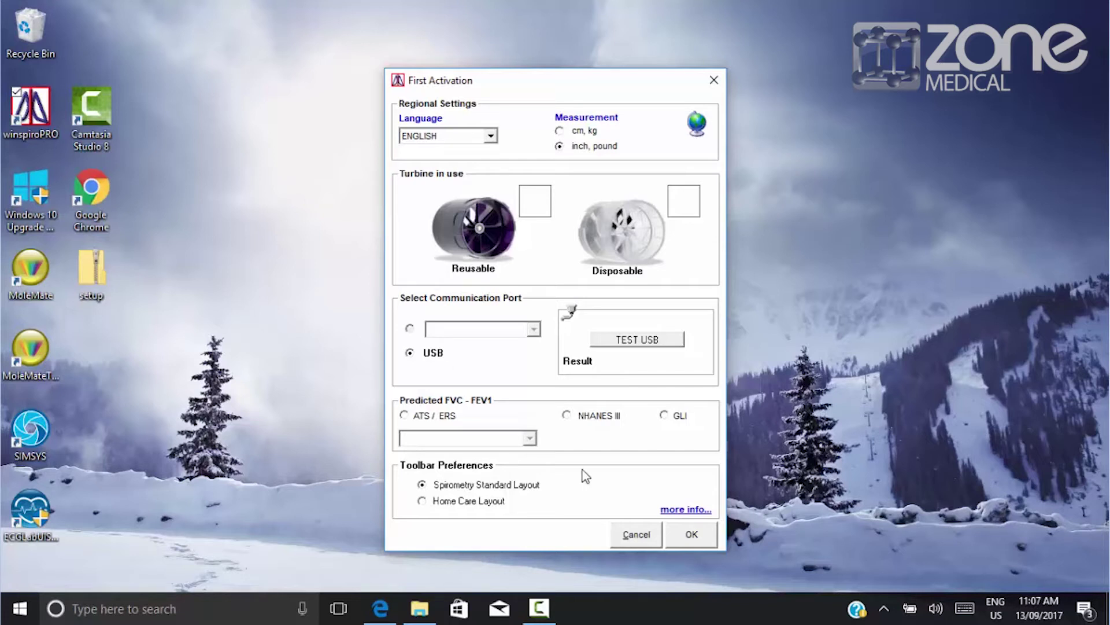
click(559, 130)
click(682, 210)
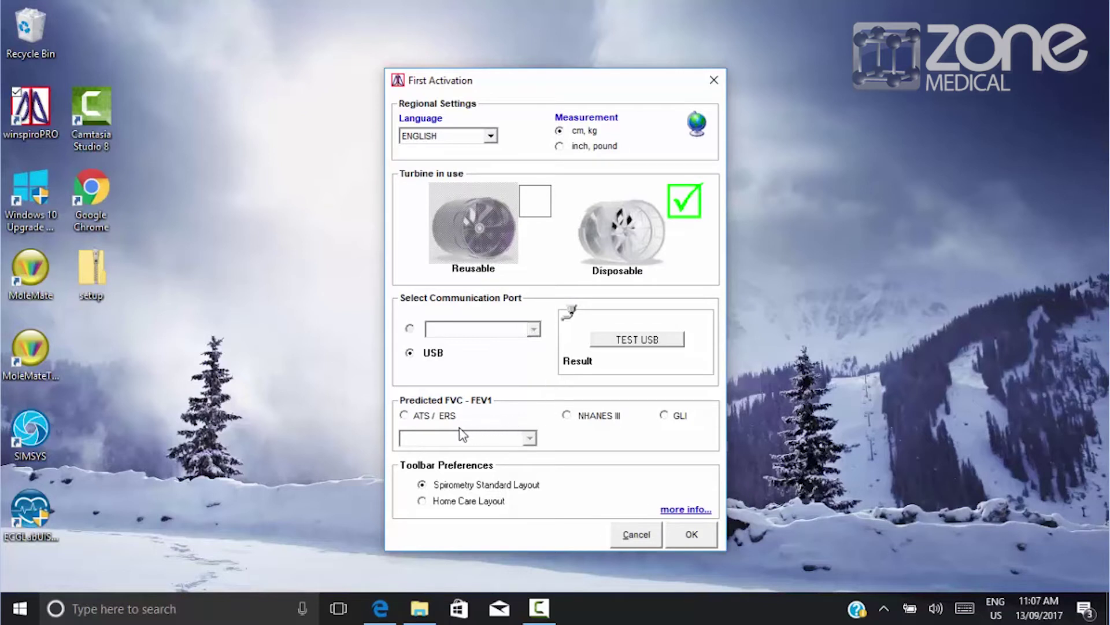
click(404, 415)
click(529, 437)
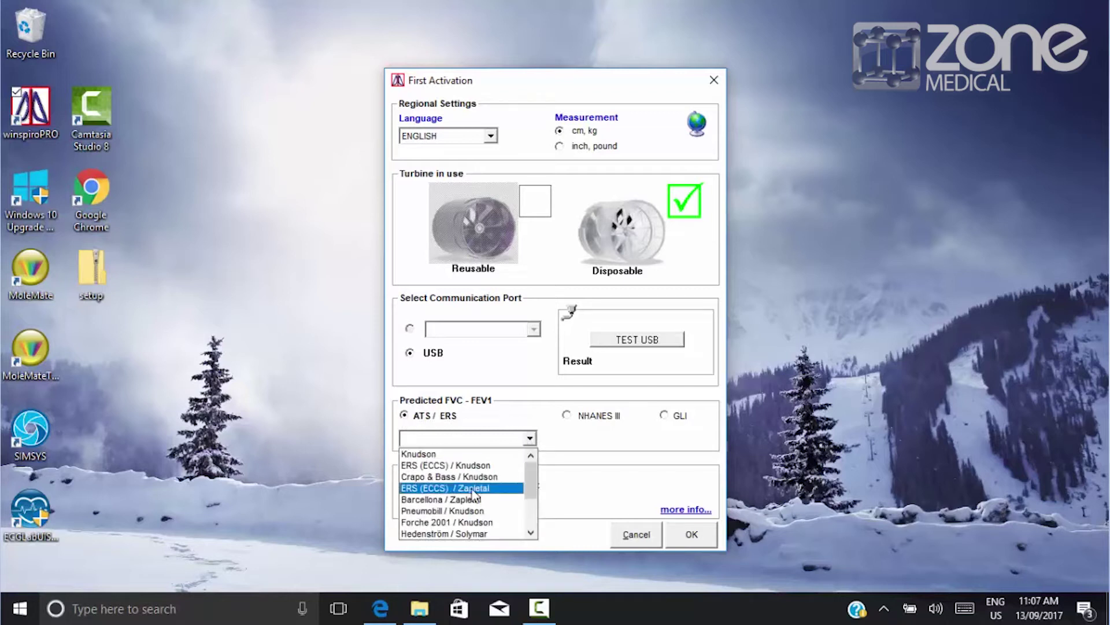
click(466, 465)
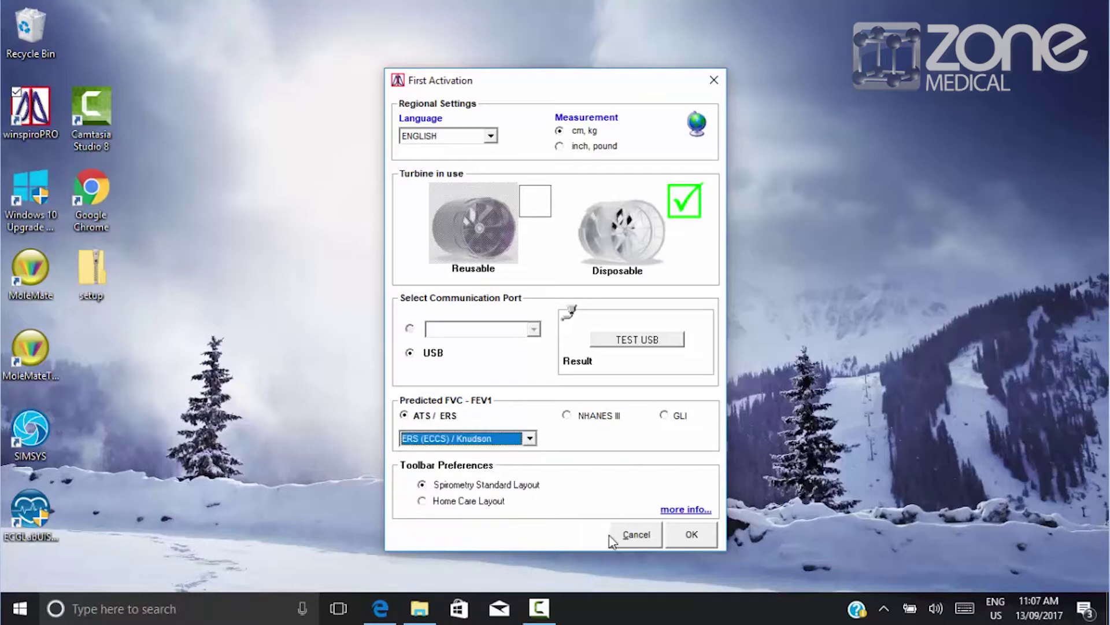
click(703, 535)
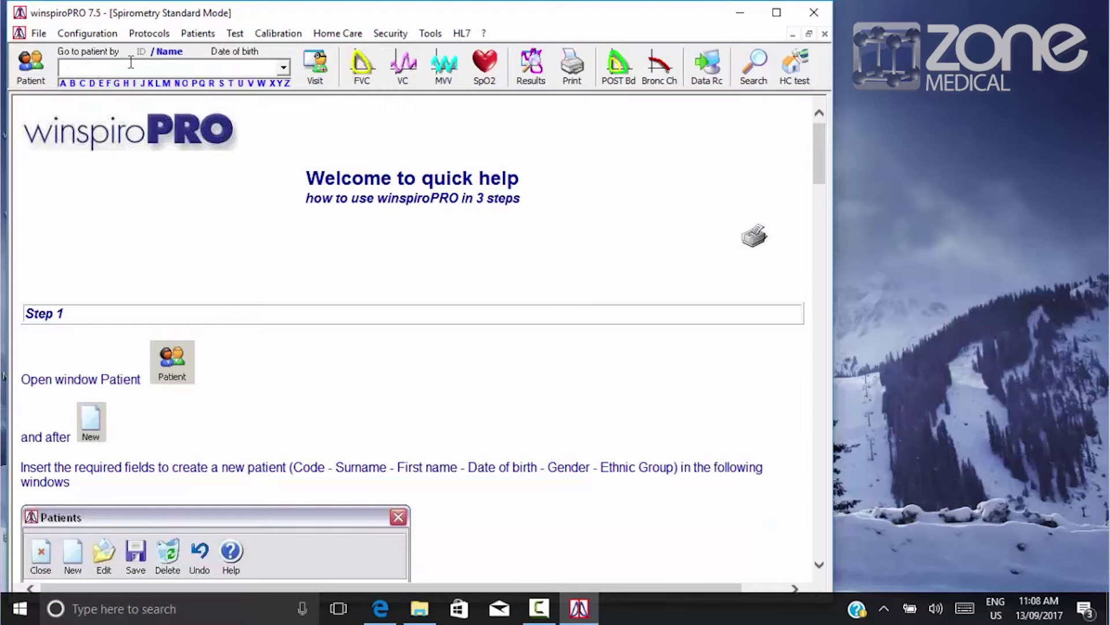
Create a new patient with the patient's surname and first name, an auto-generated ID and male gender.
click(32, 69)
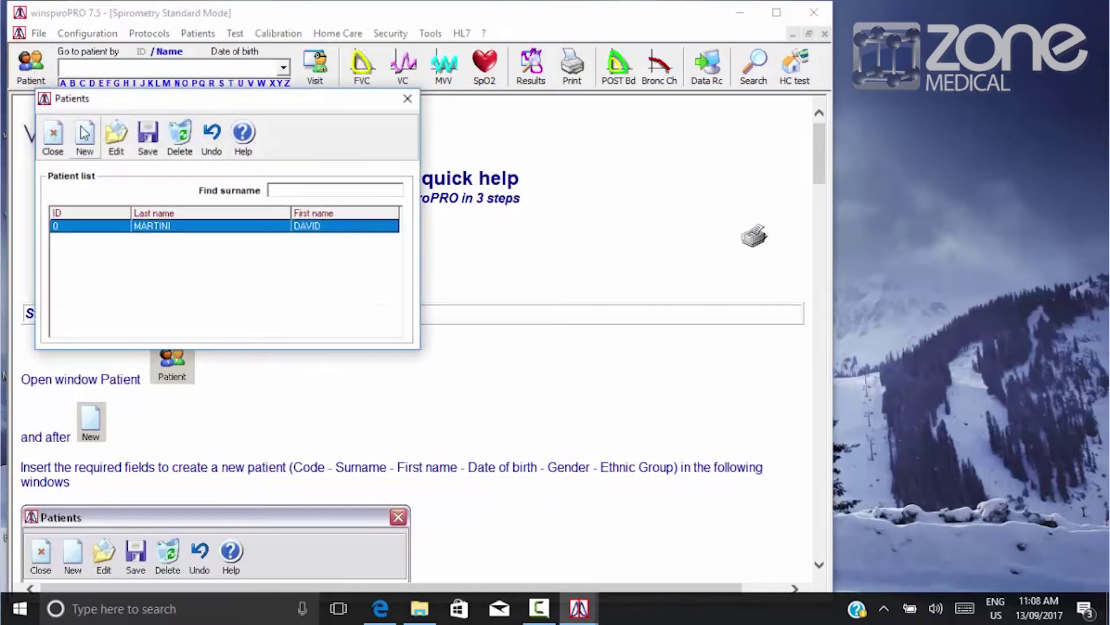
click(89, 141)
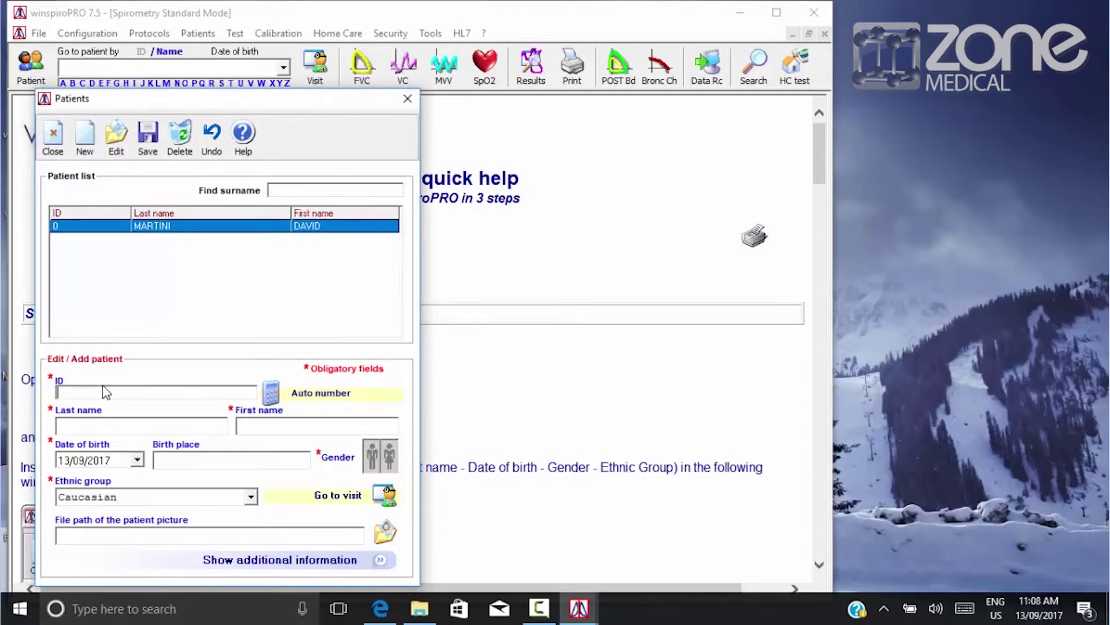
click(109, 426)
text(testy)
key(Tab)
text(tesy)
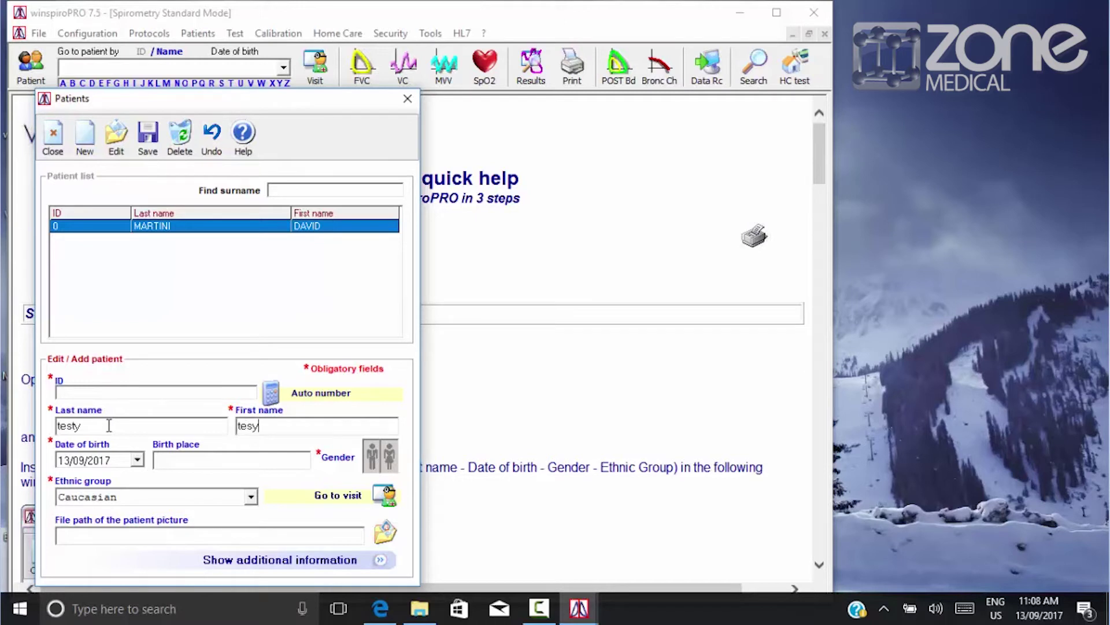
click(331, 397)
click(373, 457)
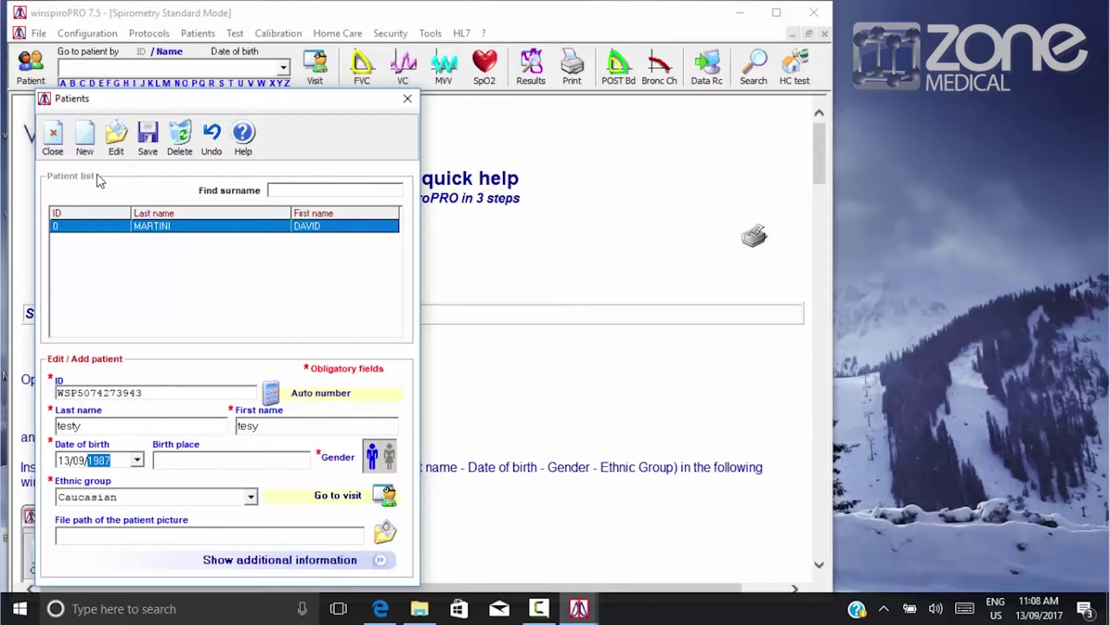
Save the patient and add a visit card with height 185, weight 100 and the note 'test'.
click(148, 145)
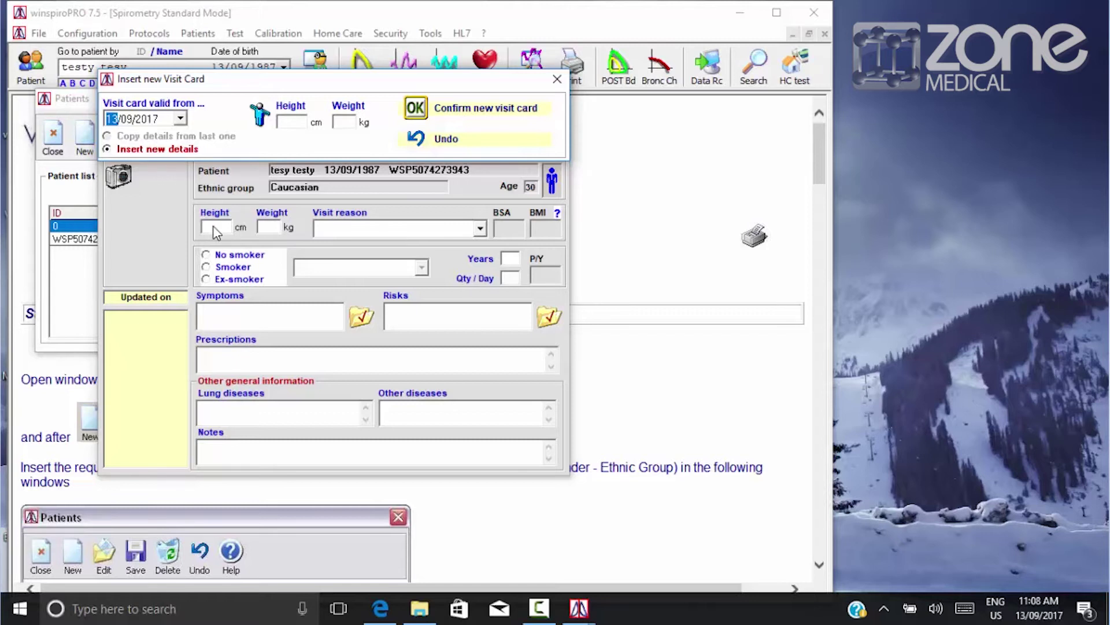
click(292, 120)
text(185)
key(Tab)
text(100)
click(469, 109)
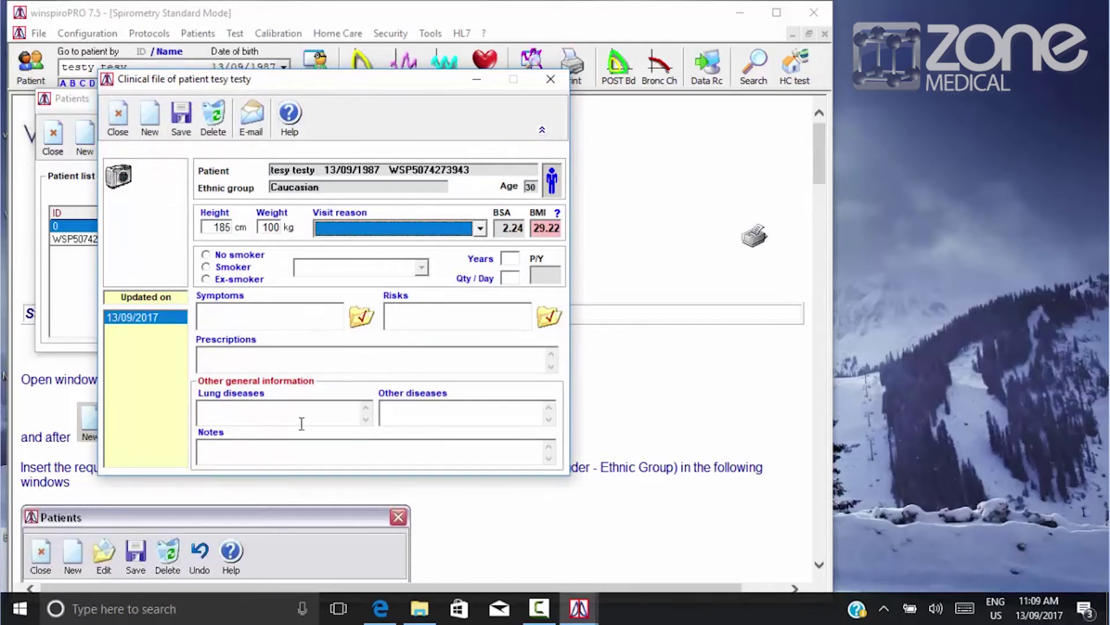
click(276, 446)
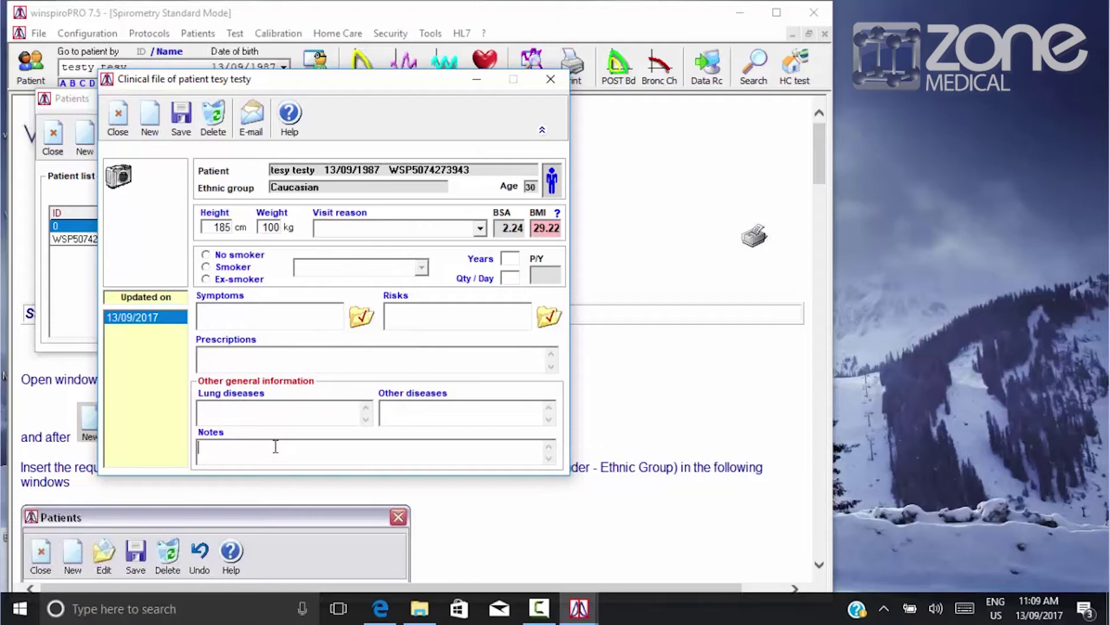
text(test)
Close the clinical file and patient list, then bring up the FVC PRE test window.
click(551, 80)
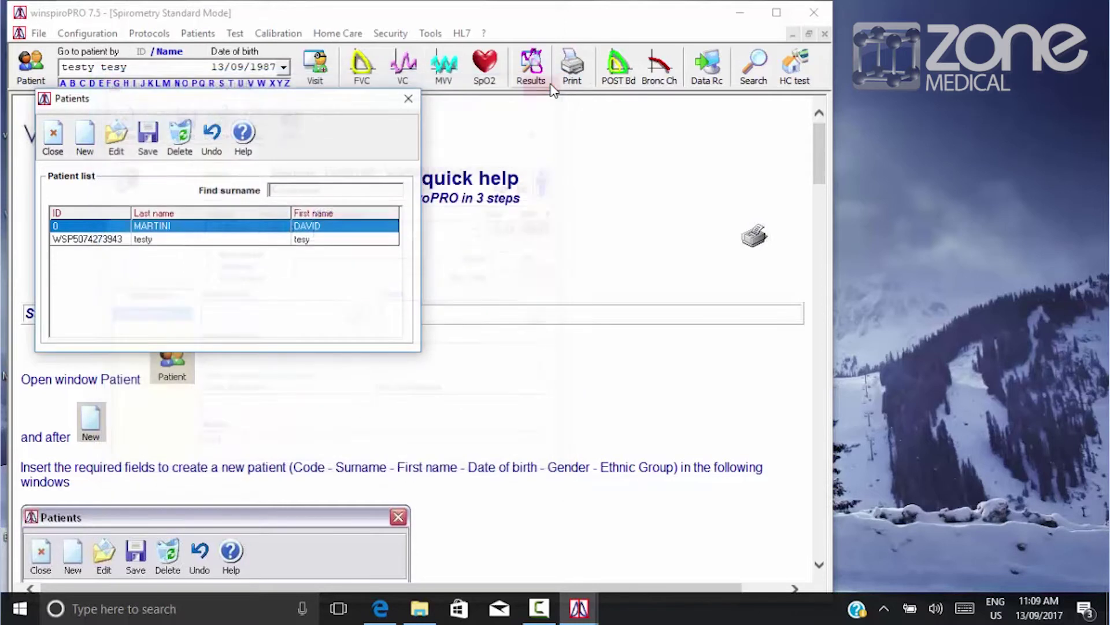
click(409, 98)
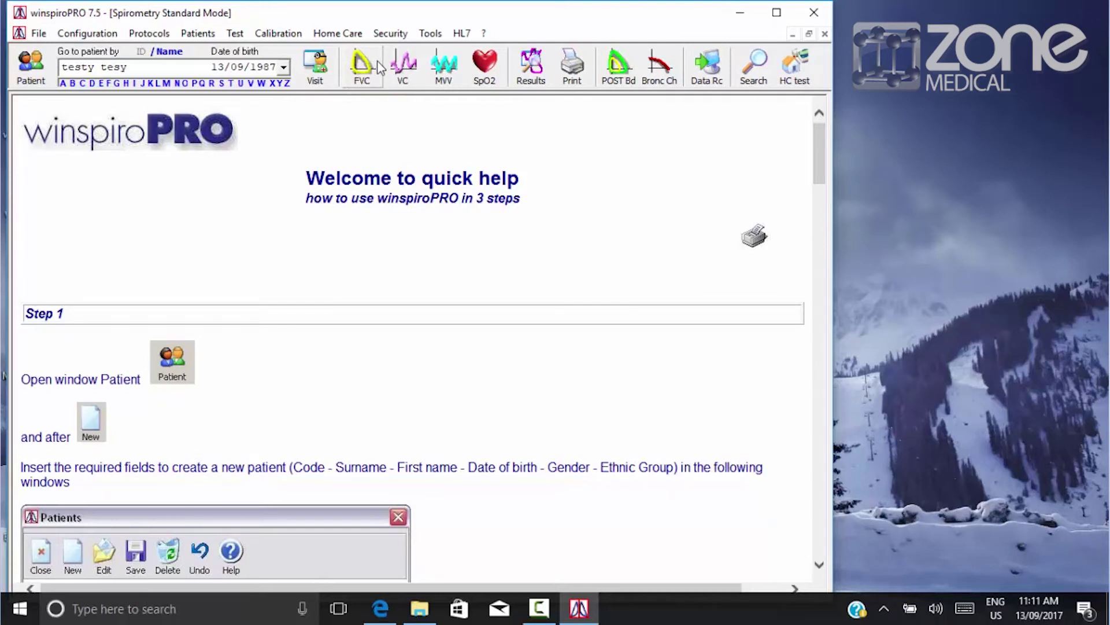
click(362, 65)
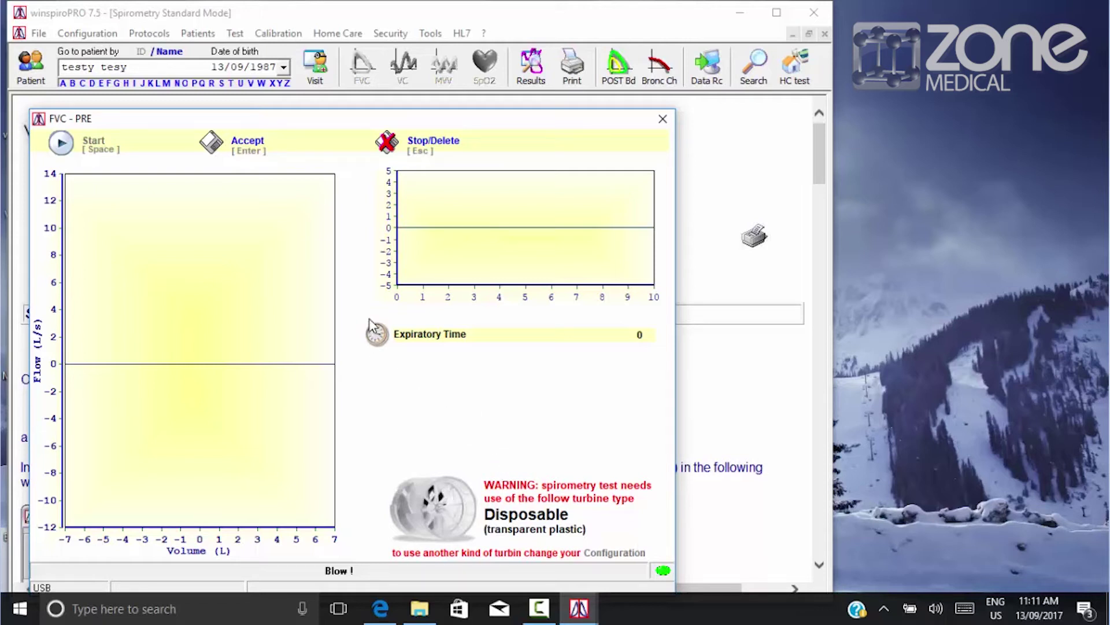
Record the pre-bronchodilator forced expiration, giving FVC 4.61 L, FEV1 3.26 L and Normal Spirometry.
click(61, 144)
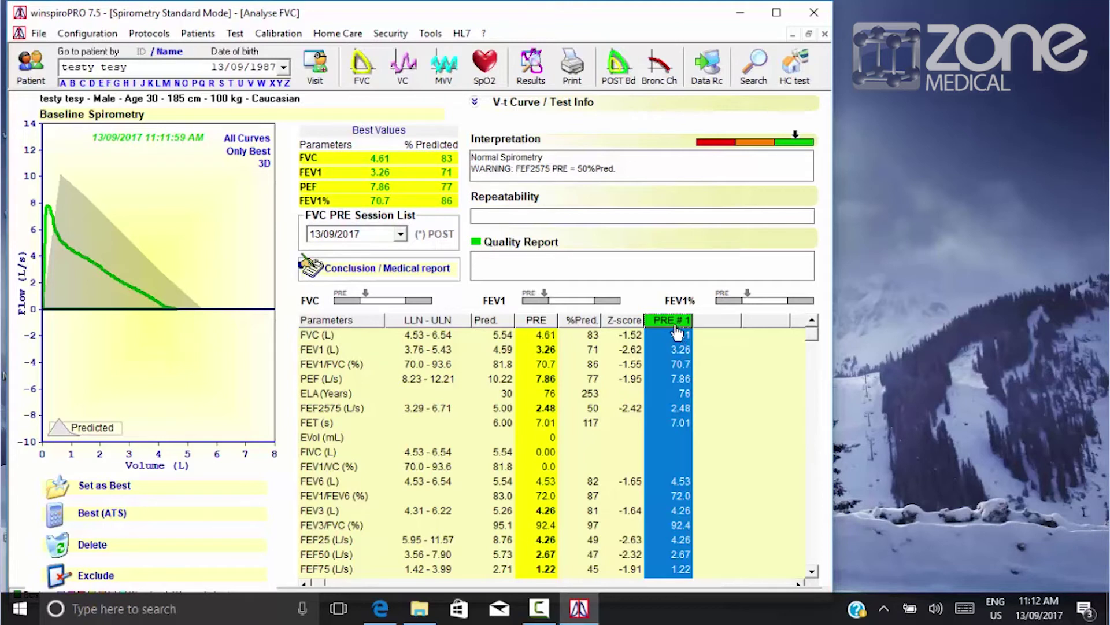
Record a second PRE trial (FVC 3.90 L), display its curve and values, and edit the comments.
click(528, 321)
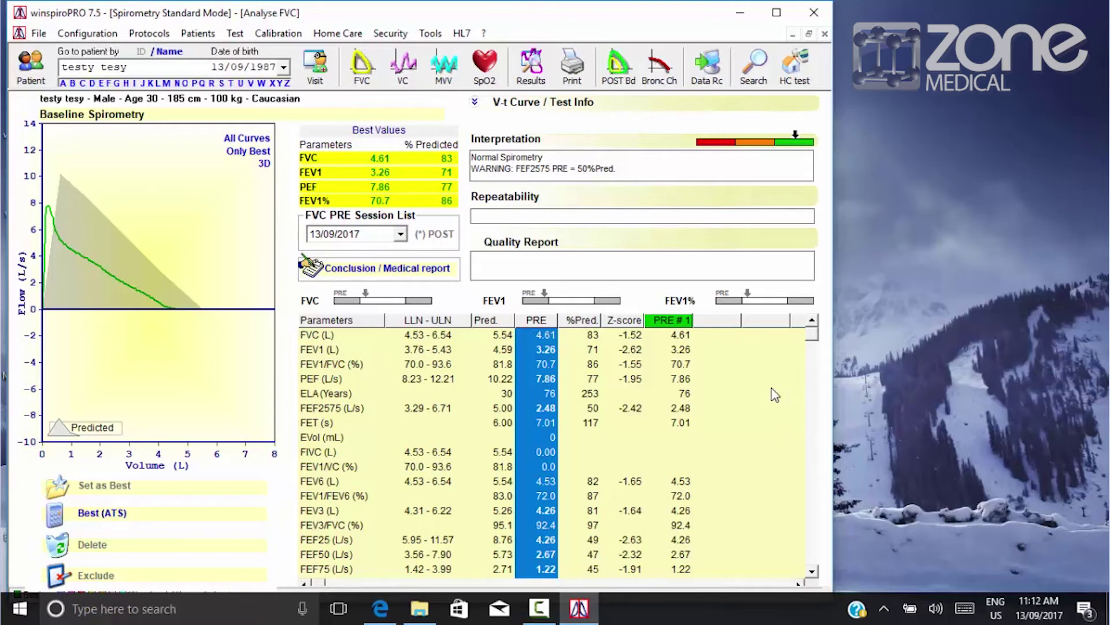
click(365, 58)
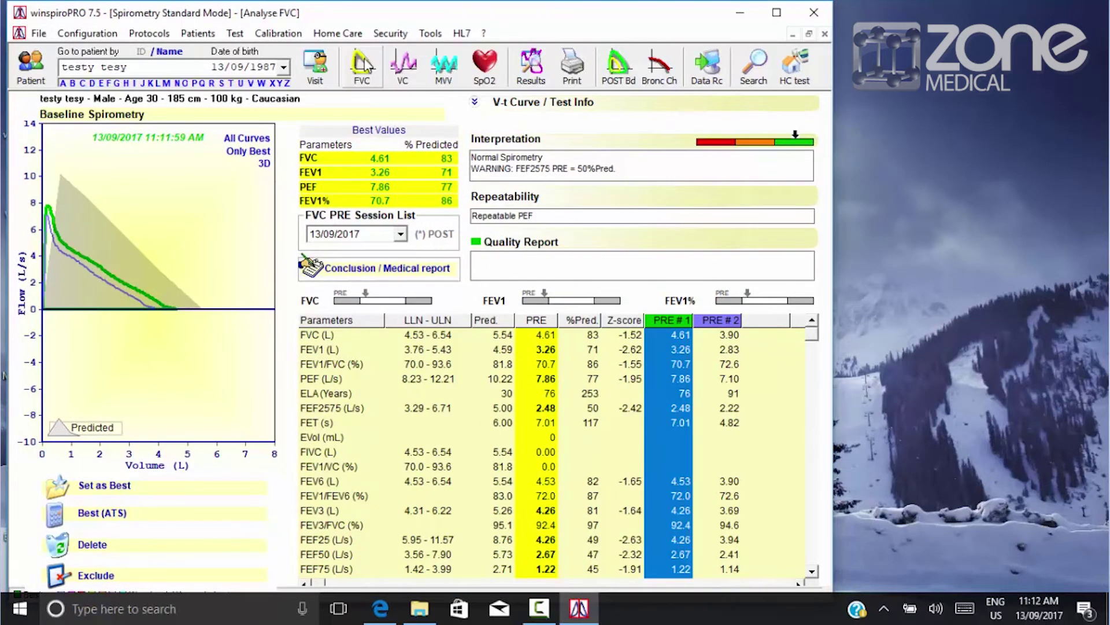
click(724, 324)
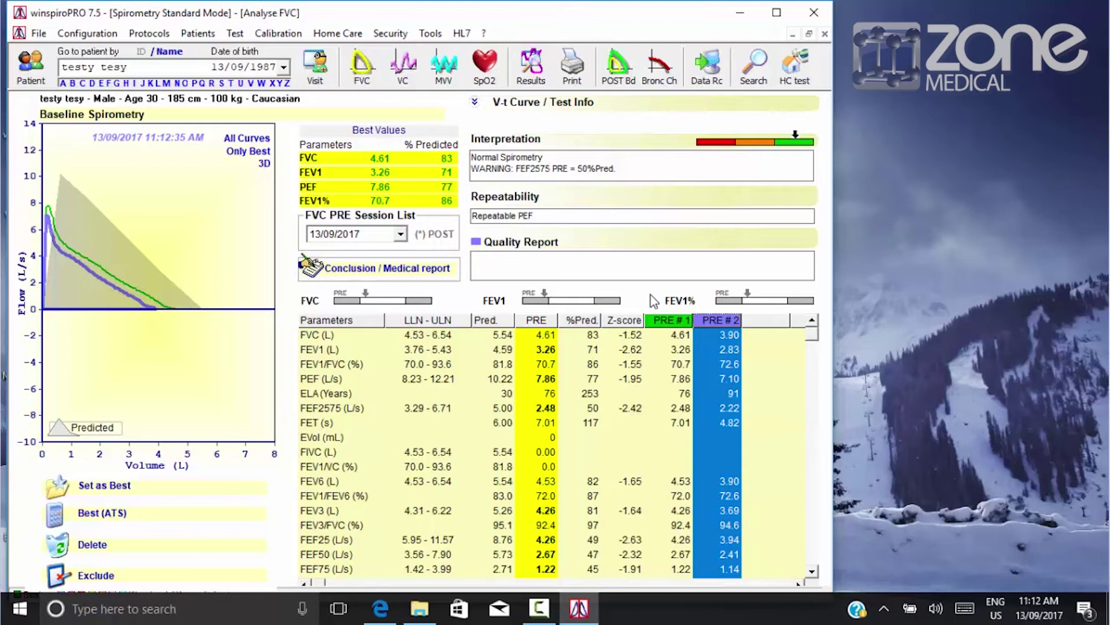
click(554, 218)
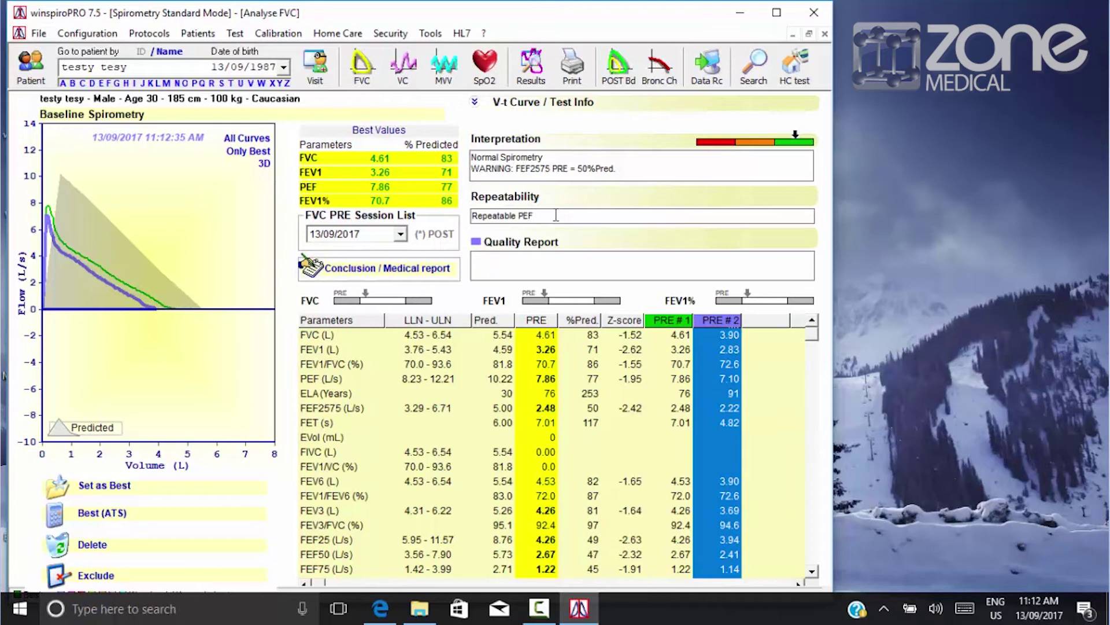
click(633, 167)
Bring up the reversibility-after-bronchodilator screen, check the FVC POST sessions and begin the conclusion.
click(618, 68)
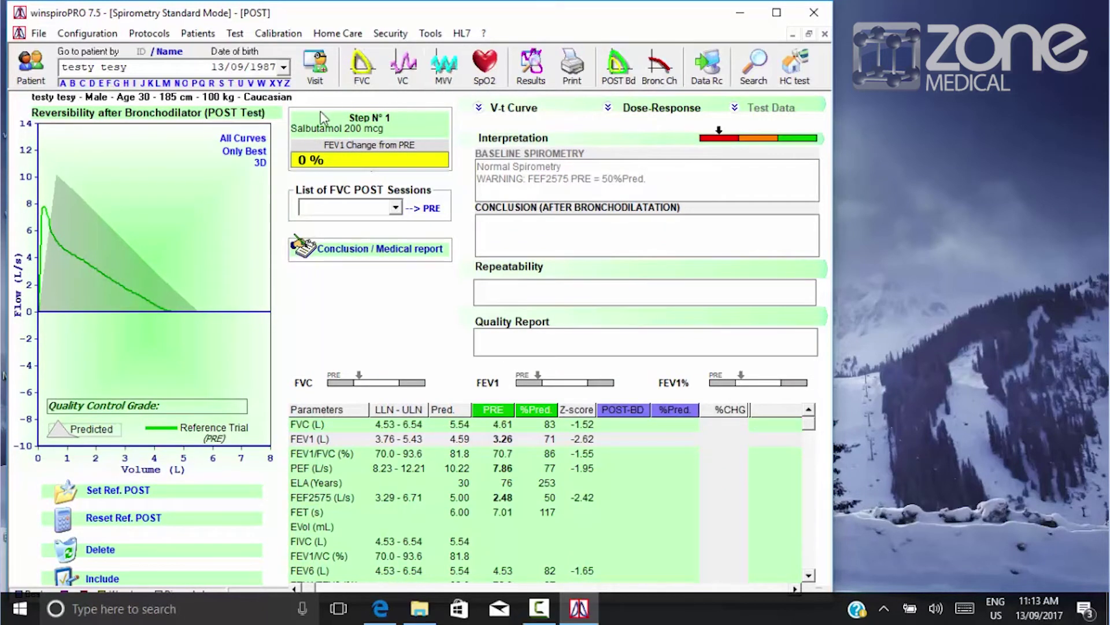
click(398, 211)
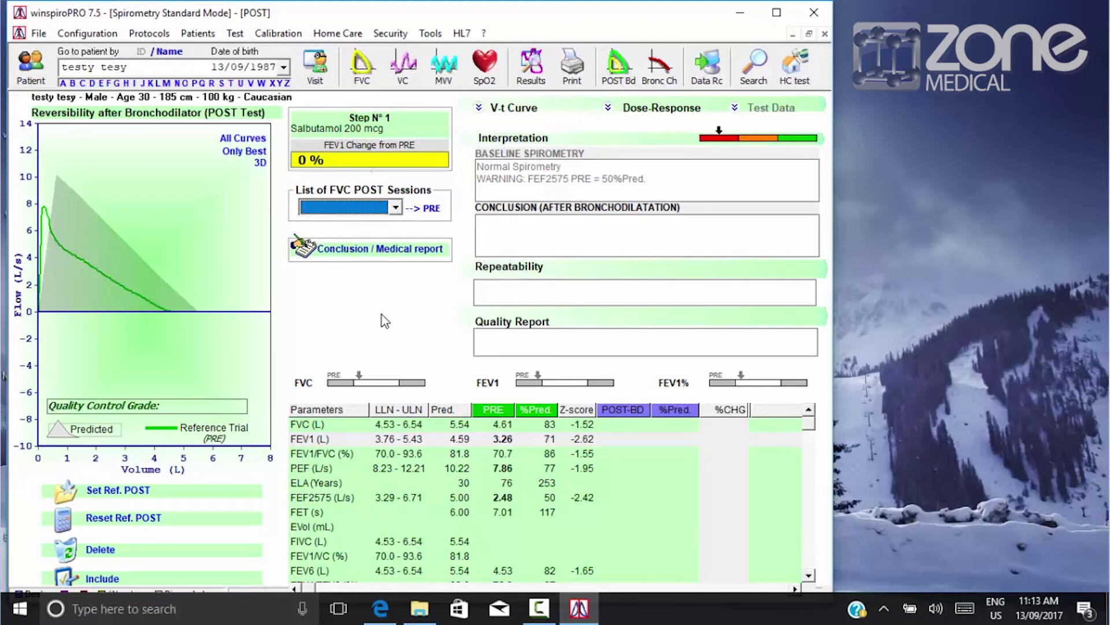
click(580, 238)
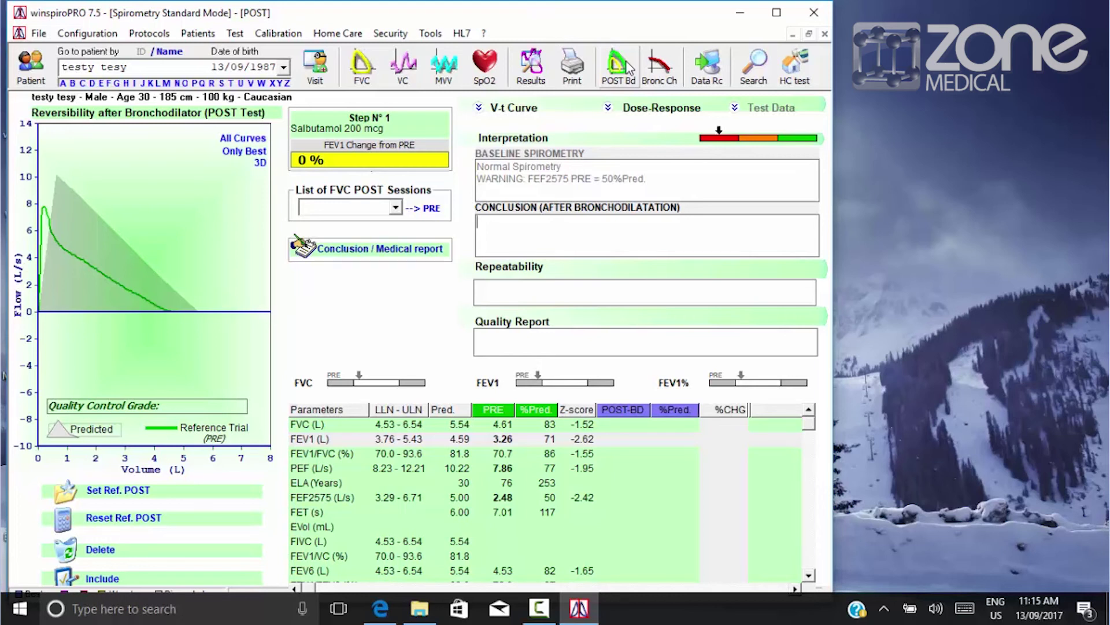
Run the POST FVC trial and review PRE, POST-BD, %Pred. and %CHG columns (FEV1 -4%).
click(364, 67)
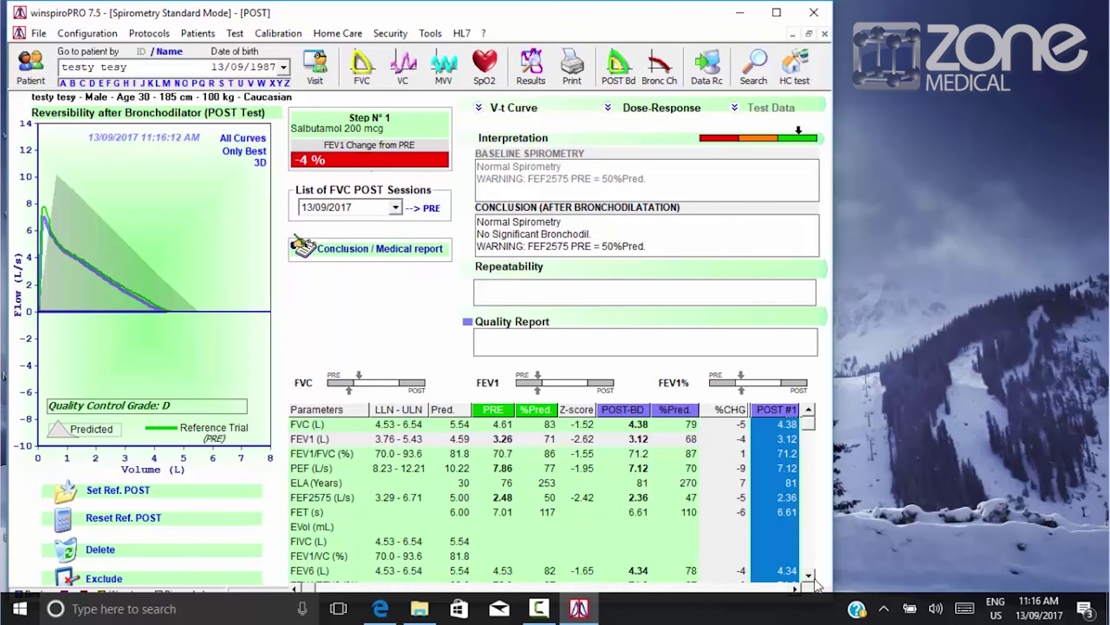
click(775, 411)
click(676, 412)
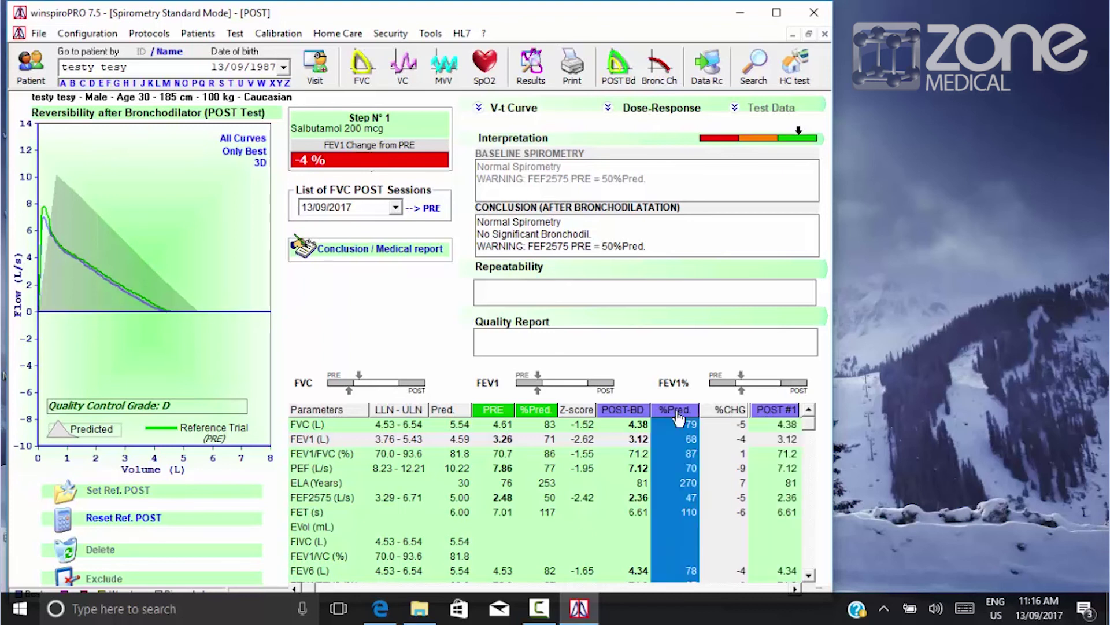
click(623, 412)
click(492, 412)
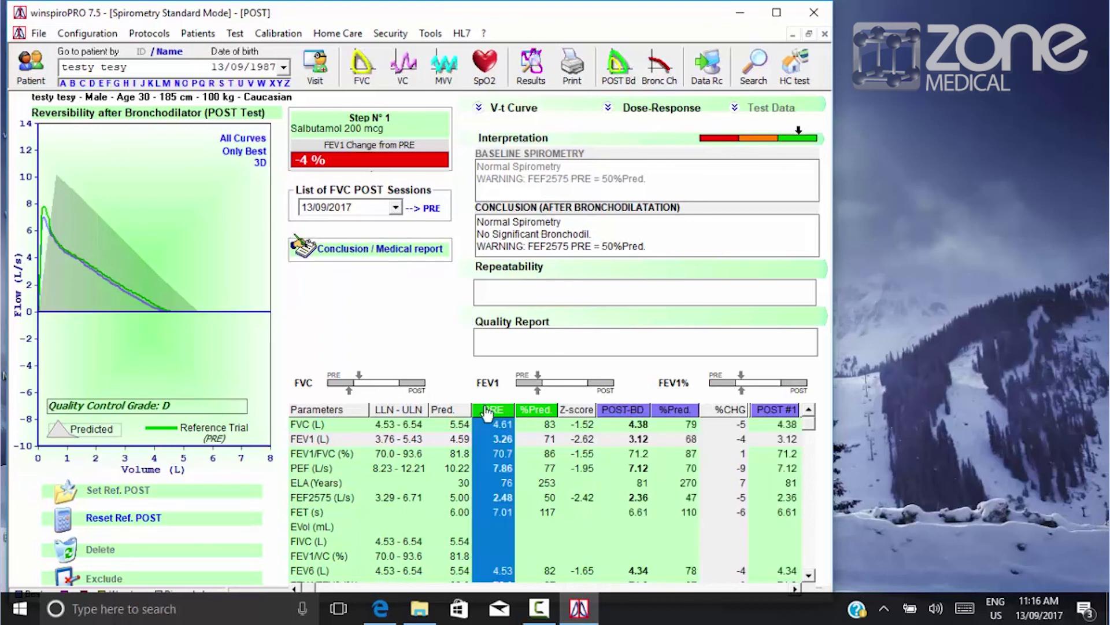
click(531, 412)
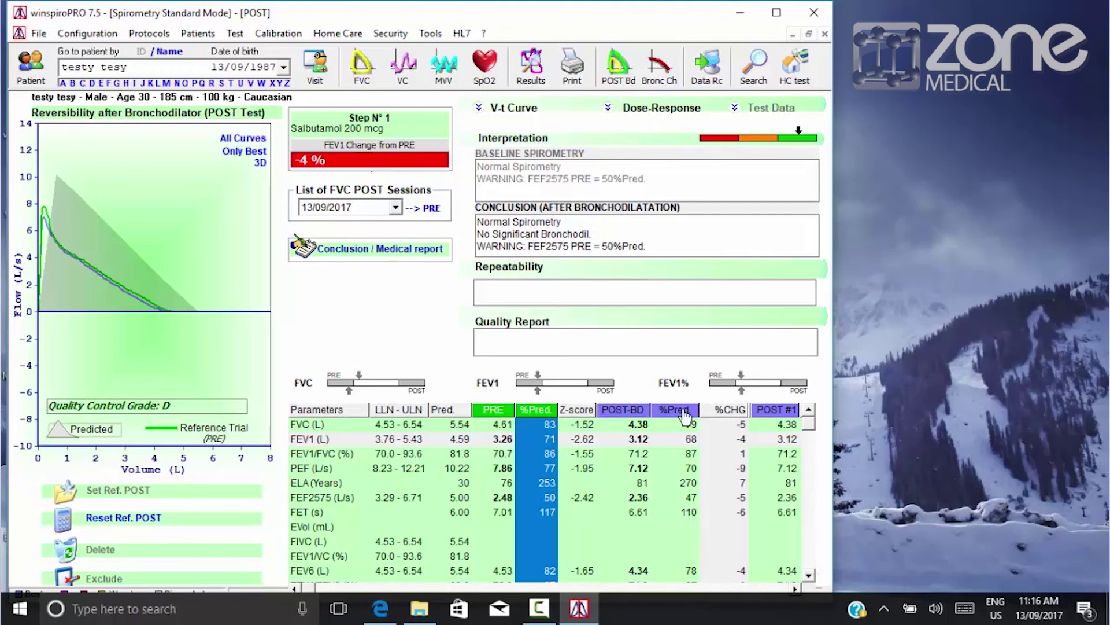
click(727, 412)
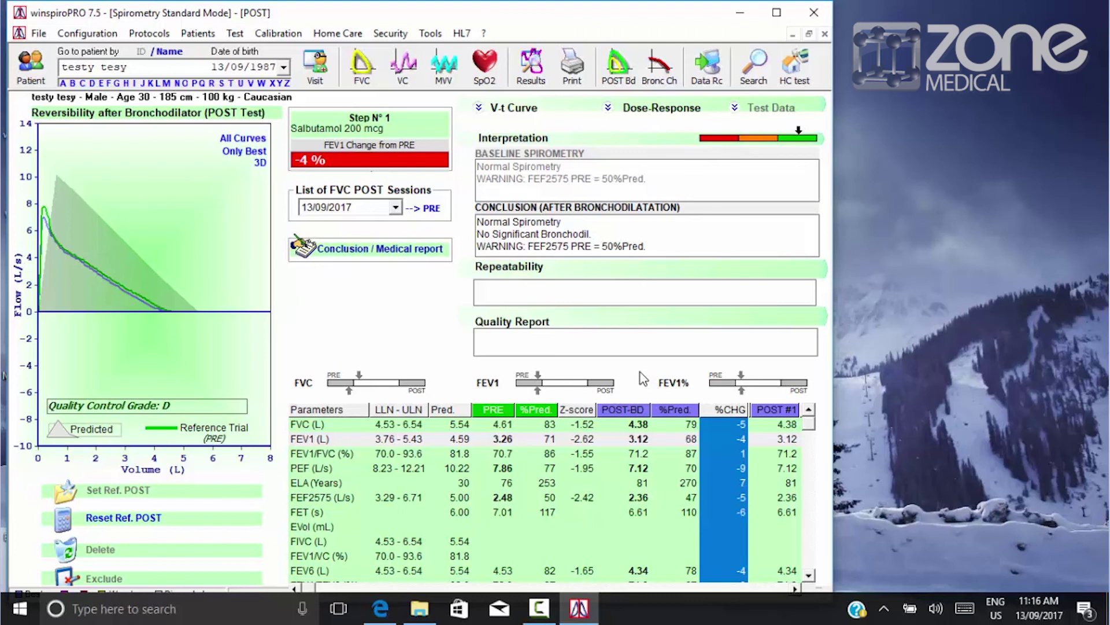
Return to the FVC PRE analysis via Results and print-preview the Pulmonary Function Test Results report.
click(531, 64)
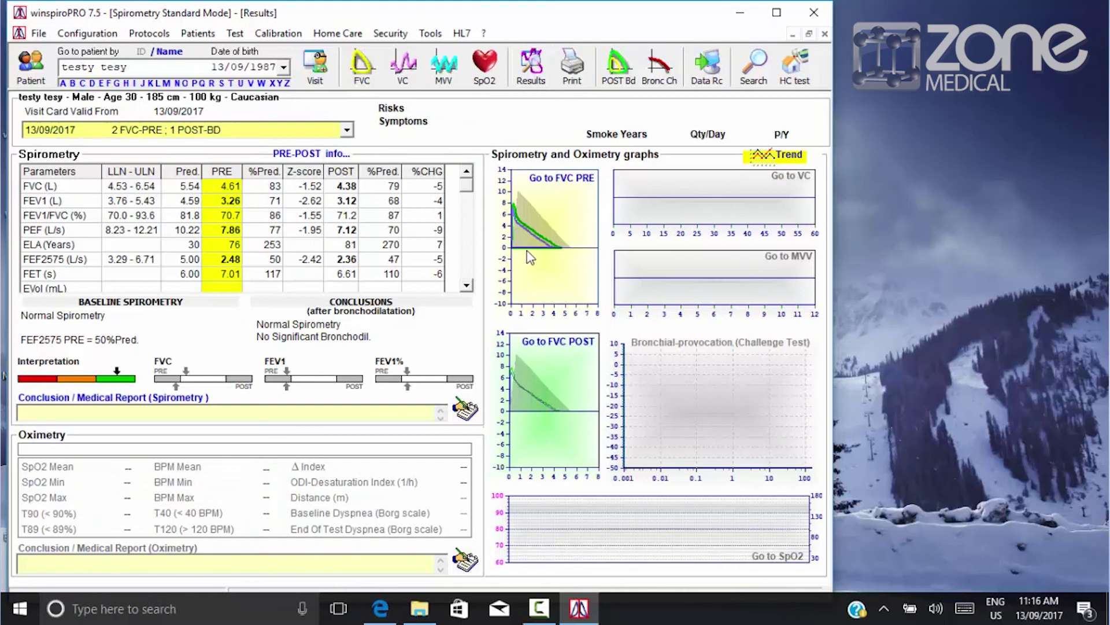
click(563, 185)
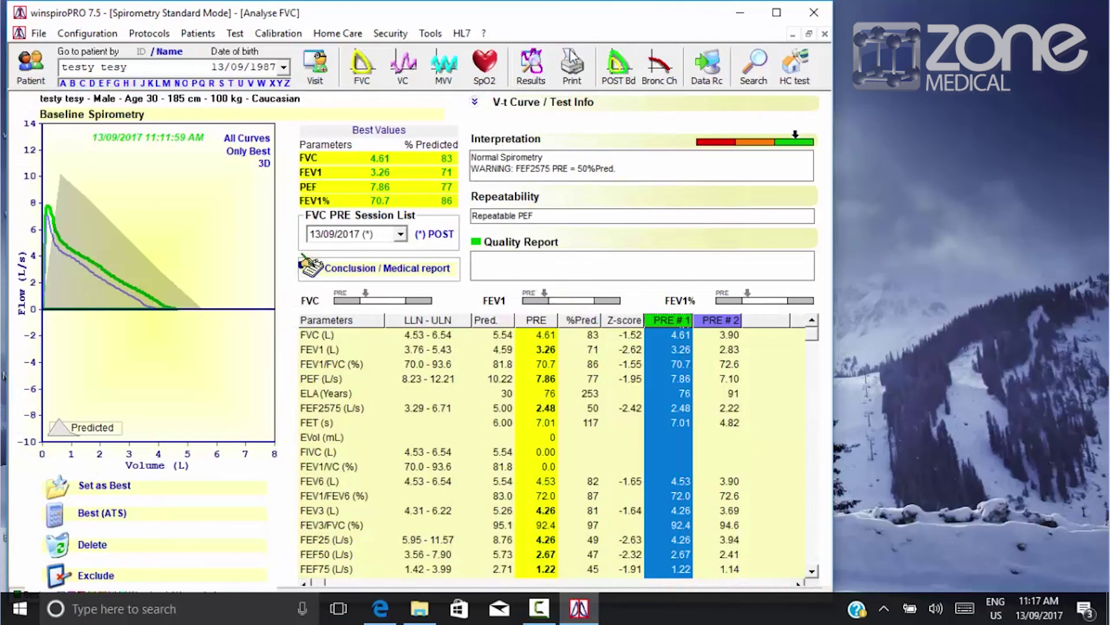
click(572, 64)
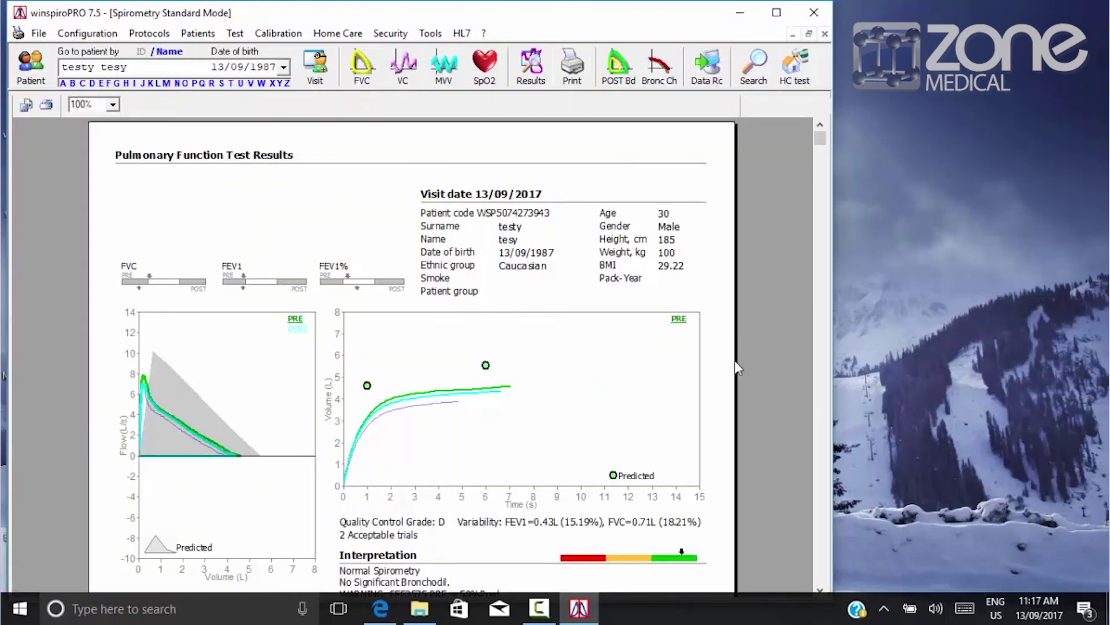
Scroll the report past the PRE/POST Salbutamol table to the conclusion and signature lines.
click(820, 589)
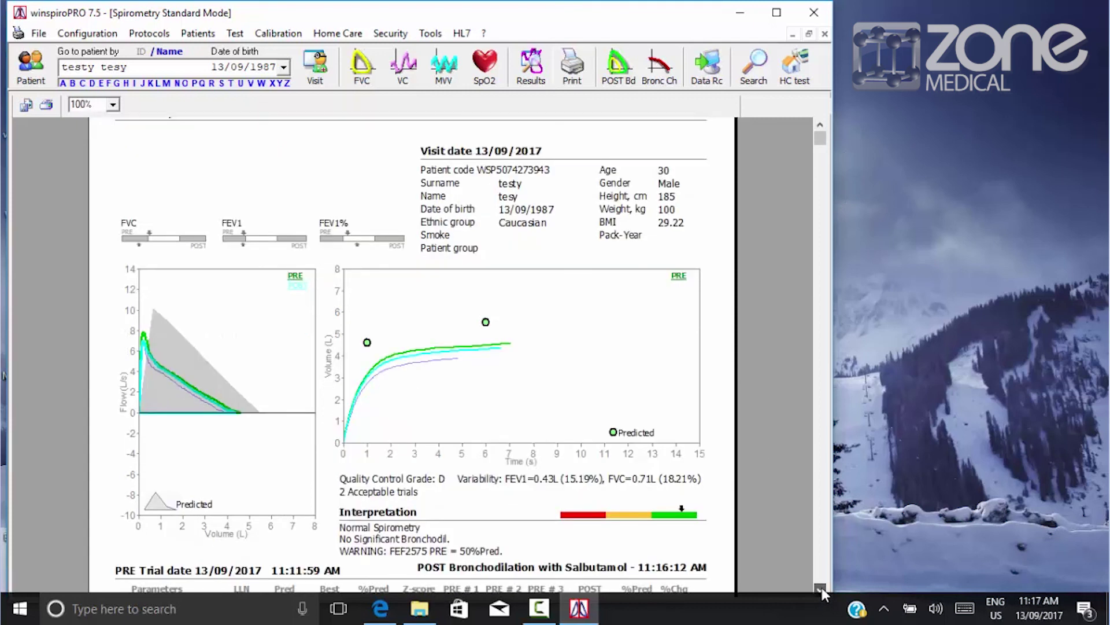
click(820, 588)
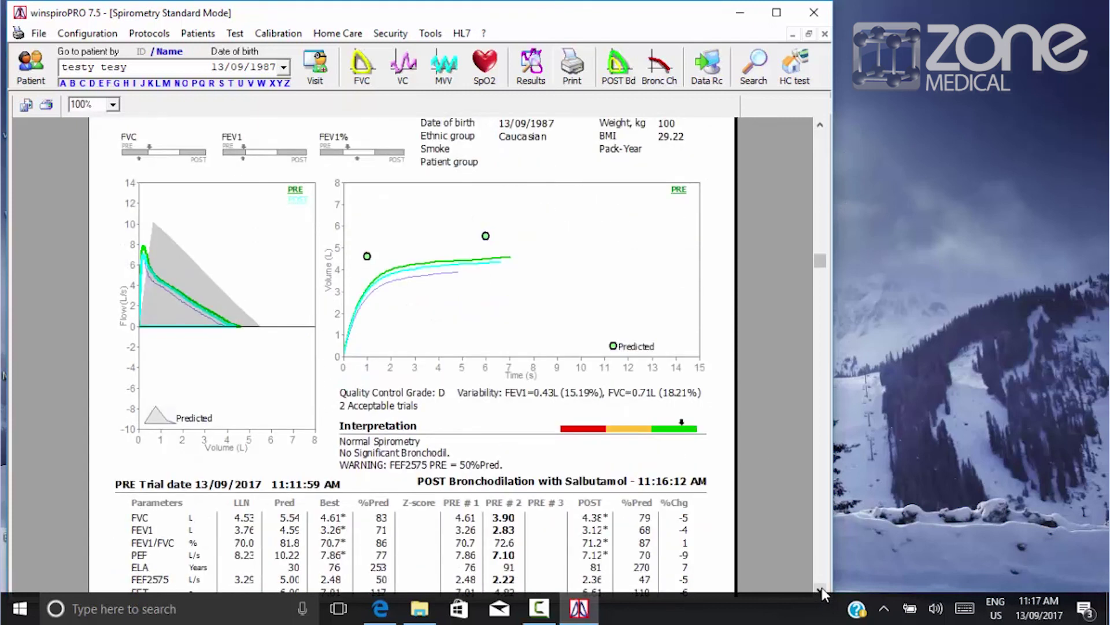
click(820, 589)
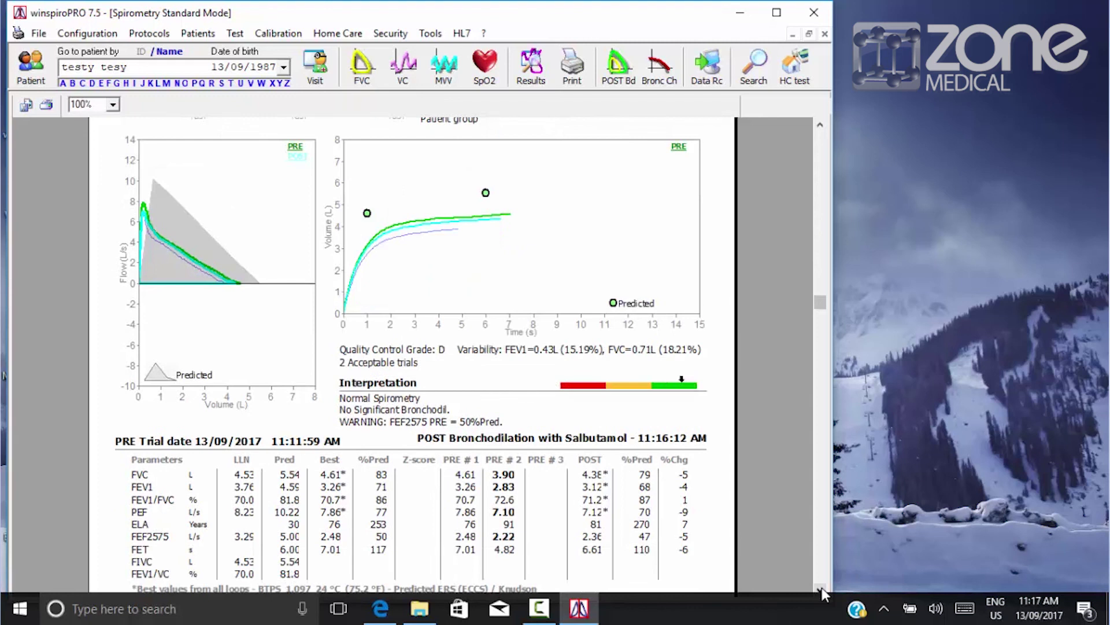
click(820, 589)
click(820, 589)
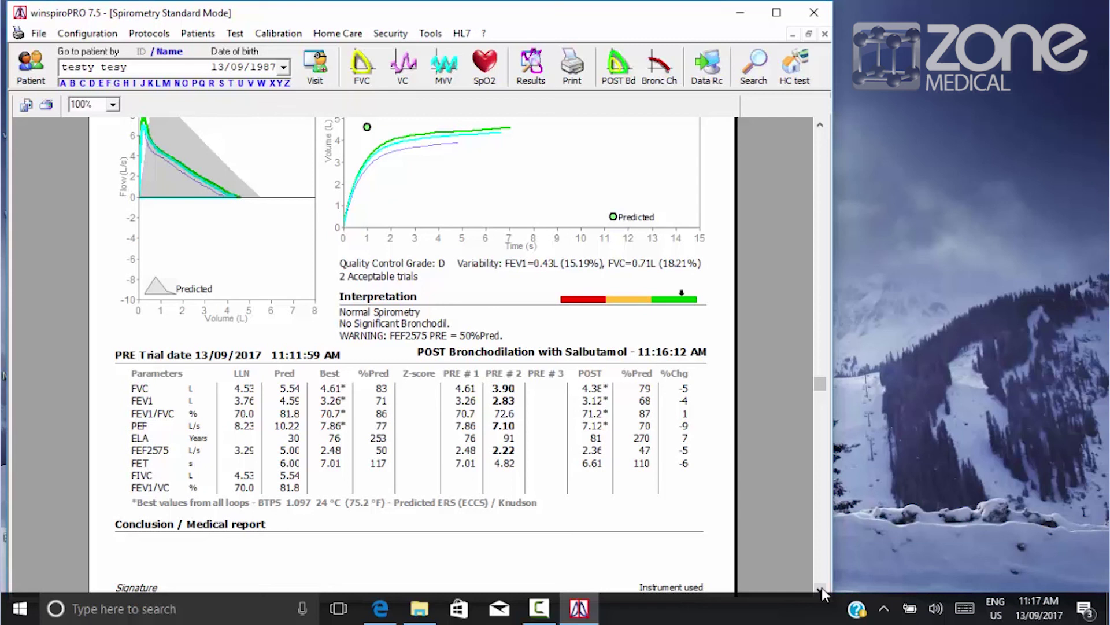
click(820, 589)
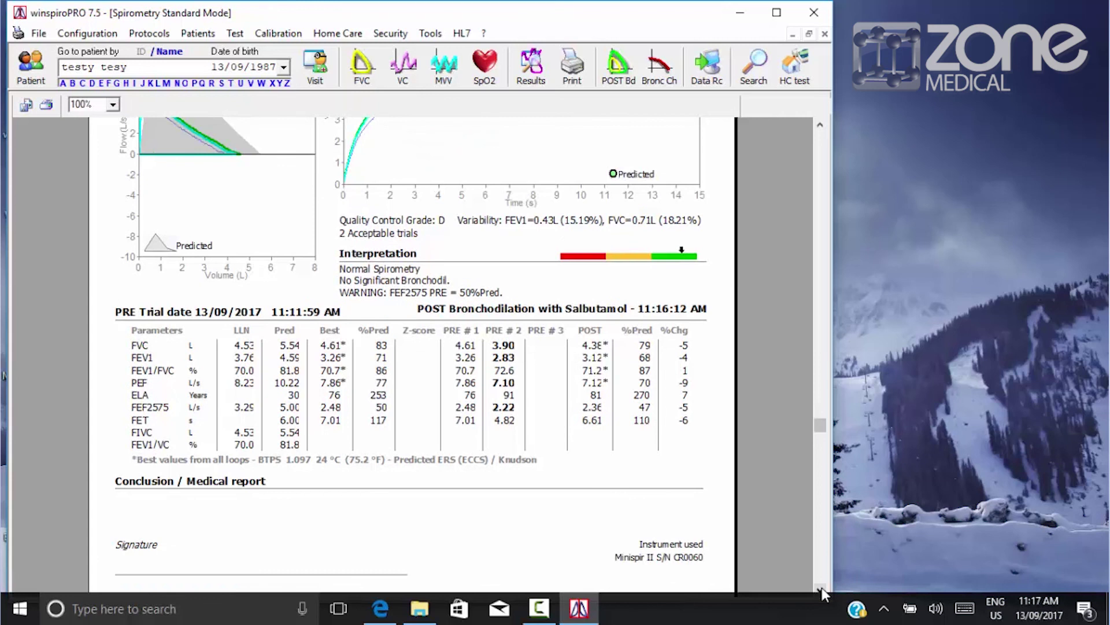